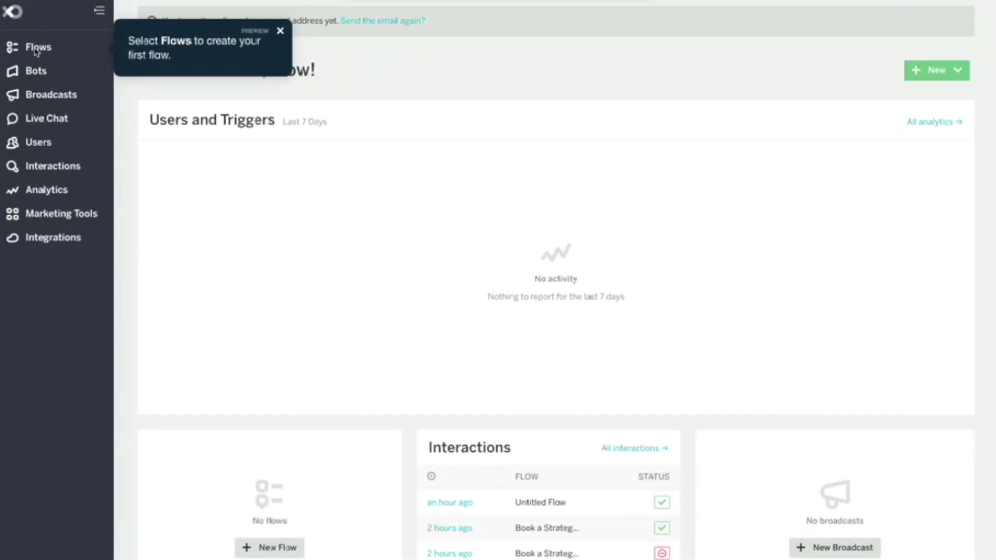
# Step: From the Flows page, start a new flow to reach the Choose a Template picker
pyautogui.click(36, 50)
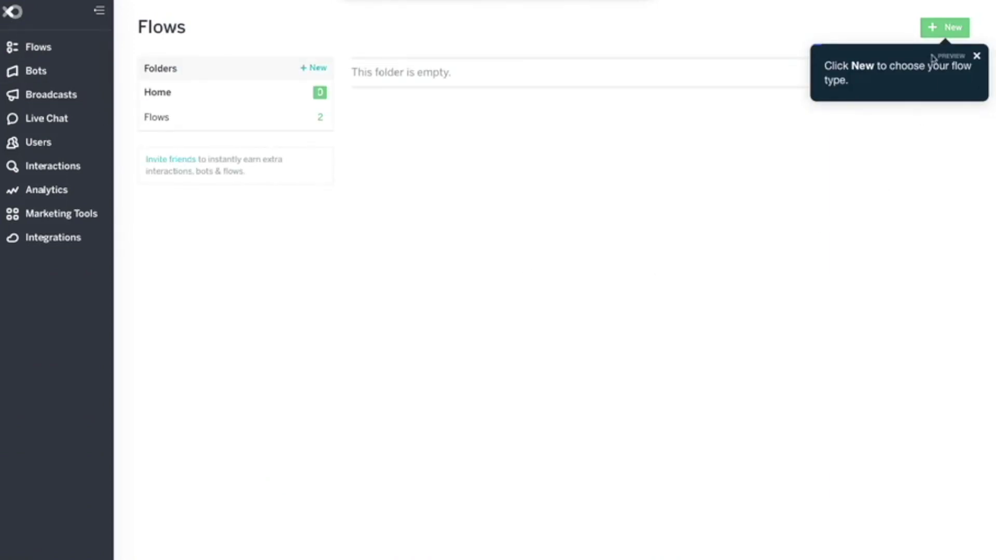
pyautogui.click(945, 29)
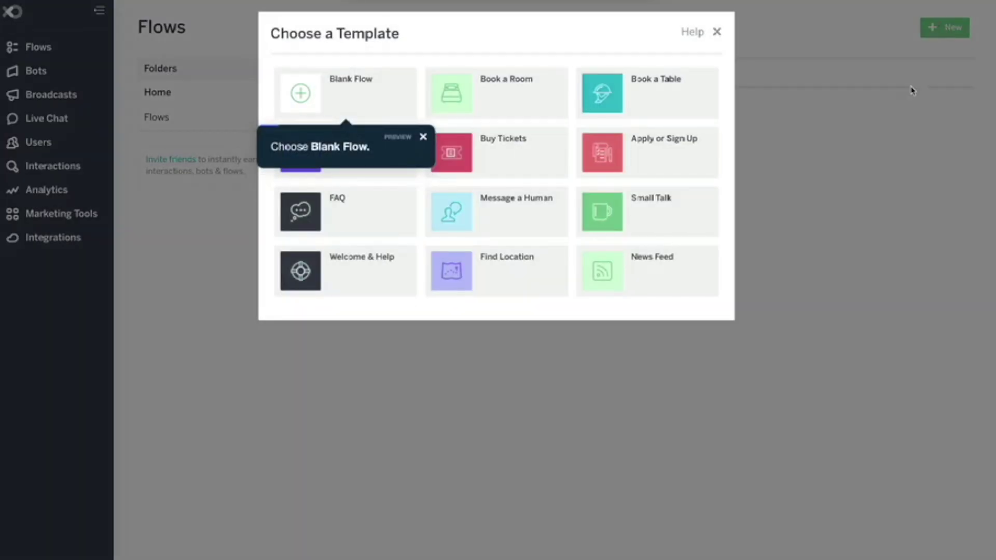
# Step: Create a Blank Flow with a New Message trigger connected to all bots
pyautogui.click(353, 96)
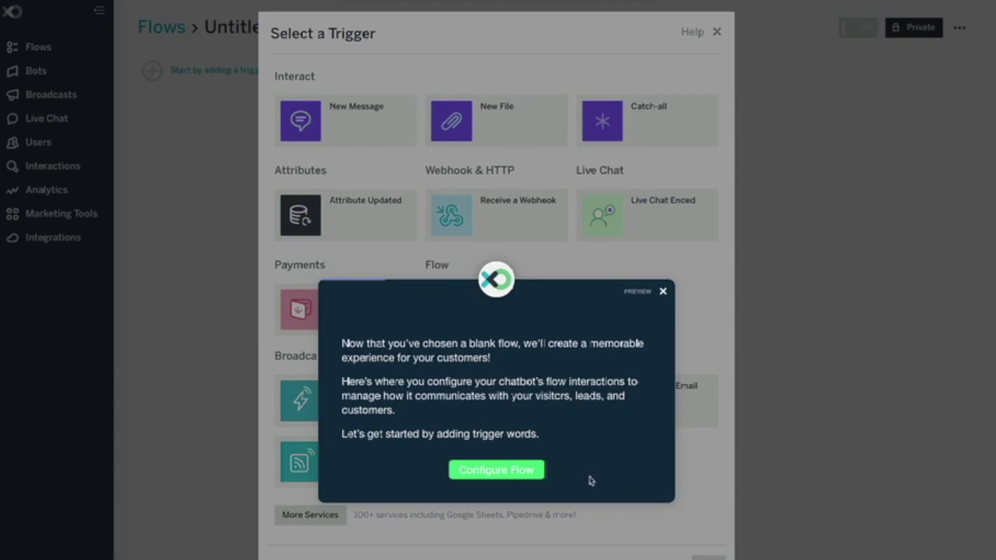
pyautogui.click(488, 472)
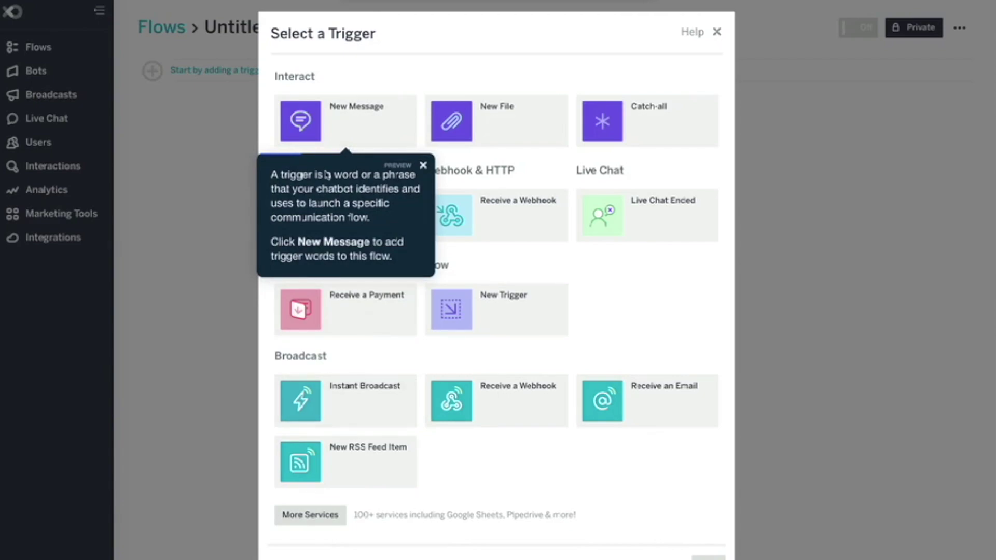
pyautogui.click(338, 130)
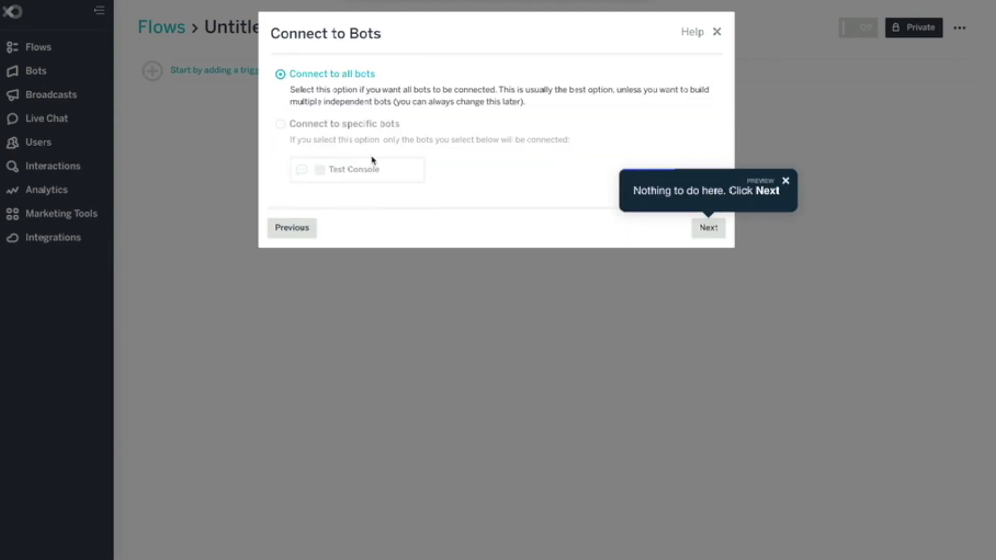
pyautogui.click(707, 230)
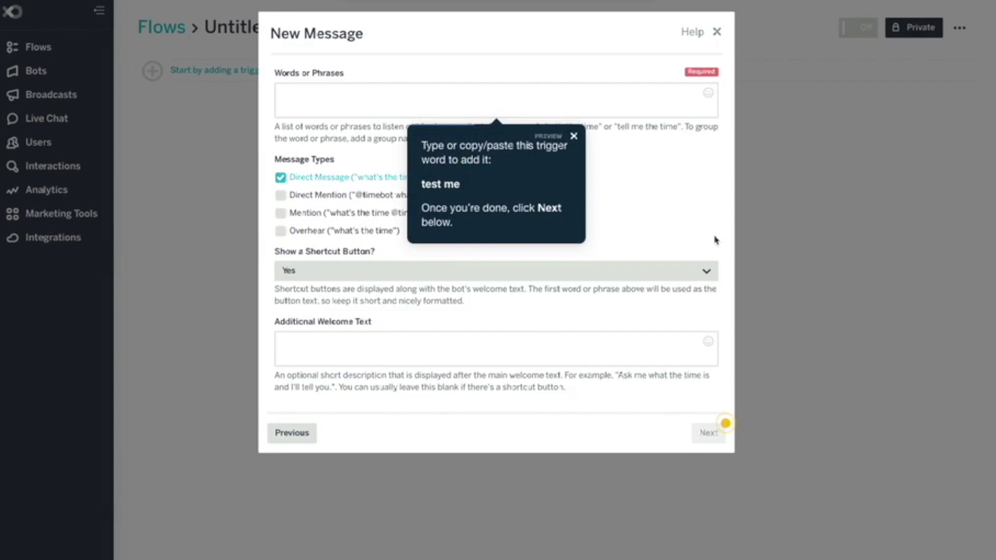
# Step: Set the New Message trigger phrase to 'test me' and save it
pyautogui.click(362, 100)
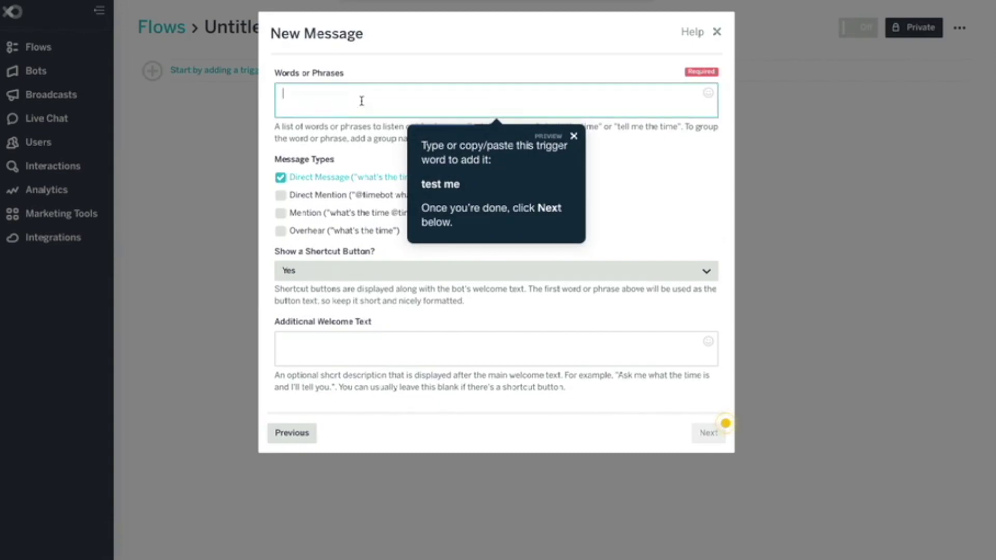
pyautogui.write('tes')
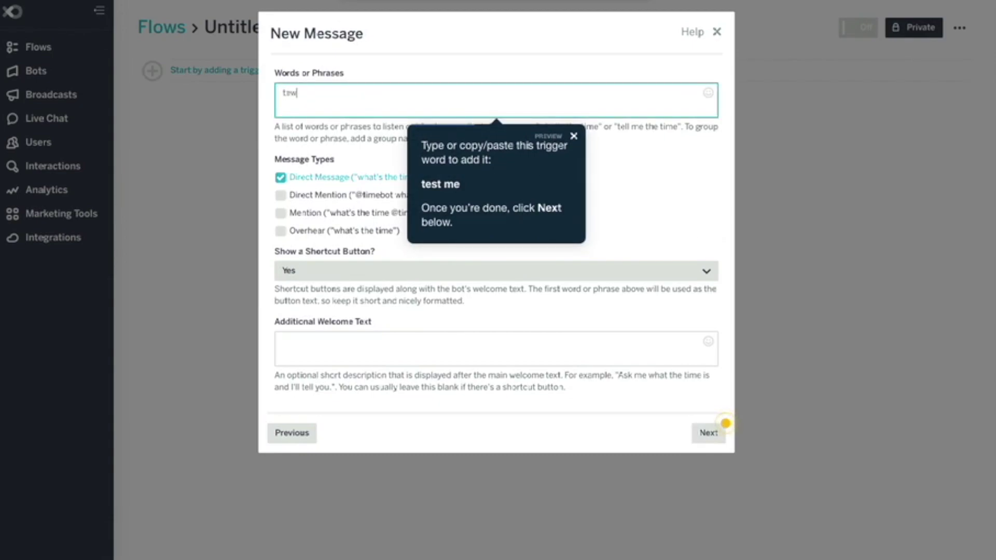
pyautogui.write('t')
pyautogui.write(' me')
pyautogui.click(702, 431)
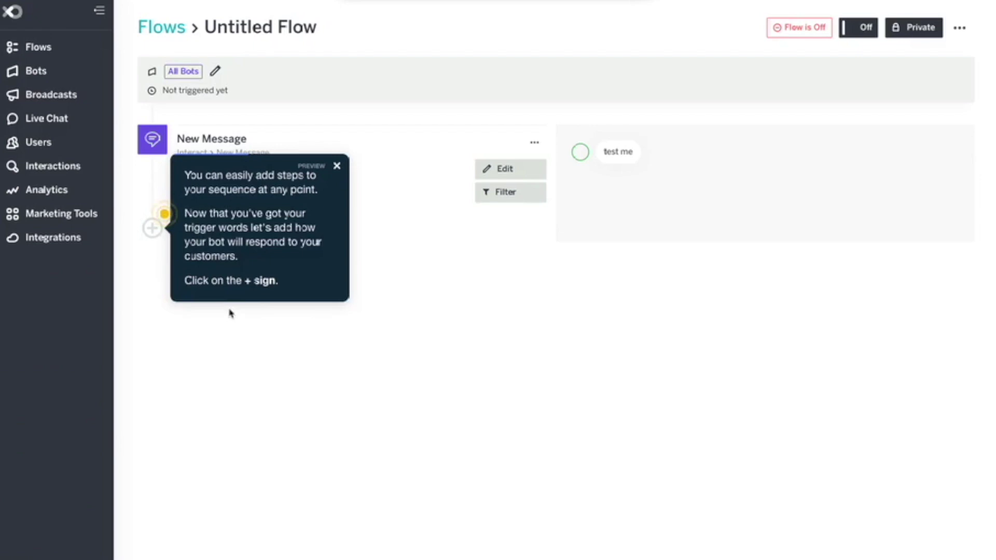
# Step: Add a Send a Message step after the trigger that replies 'Hello World', without filters
pyautogui.click(152, 229)
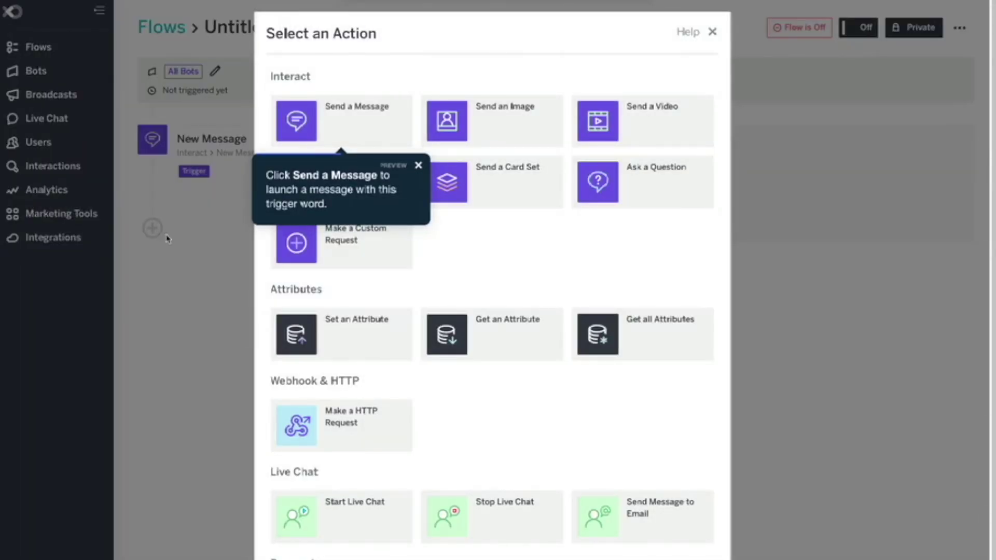
pyautogui.moveTo(343, 120)
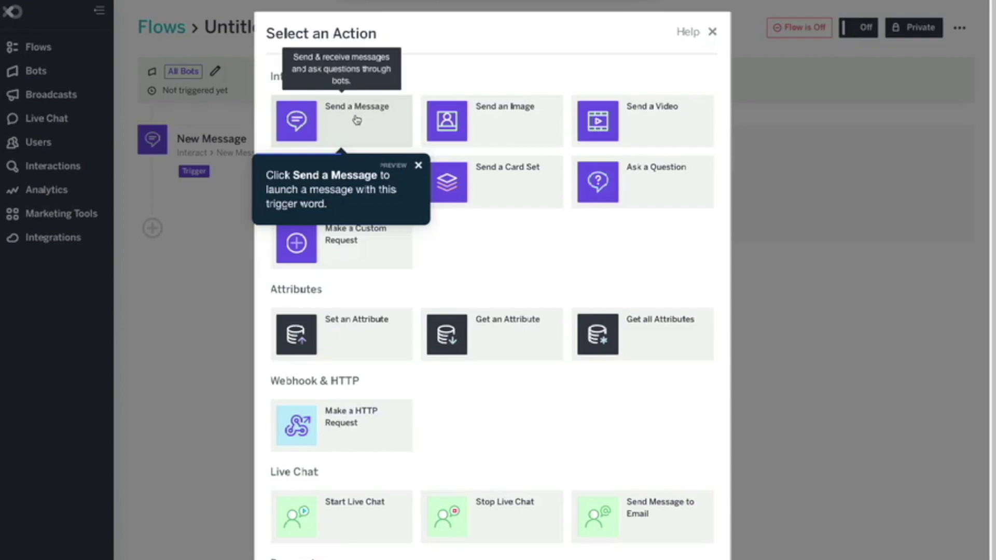
pyautogui.click(357, 120)
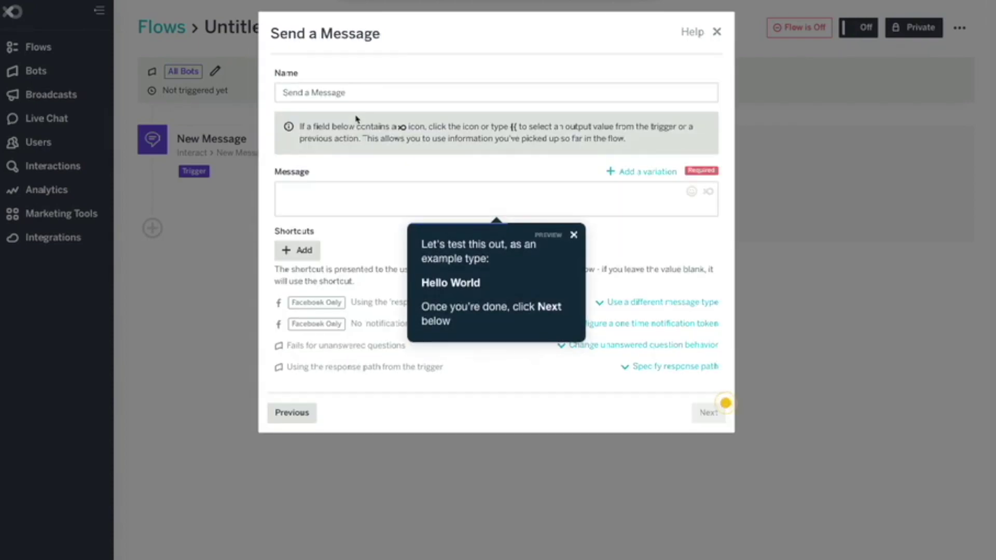
pyautogui.click(314, 206)
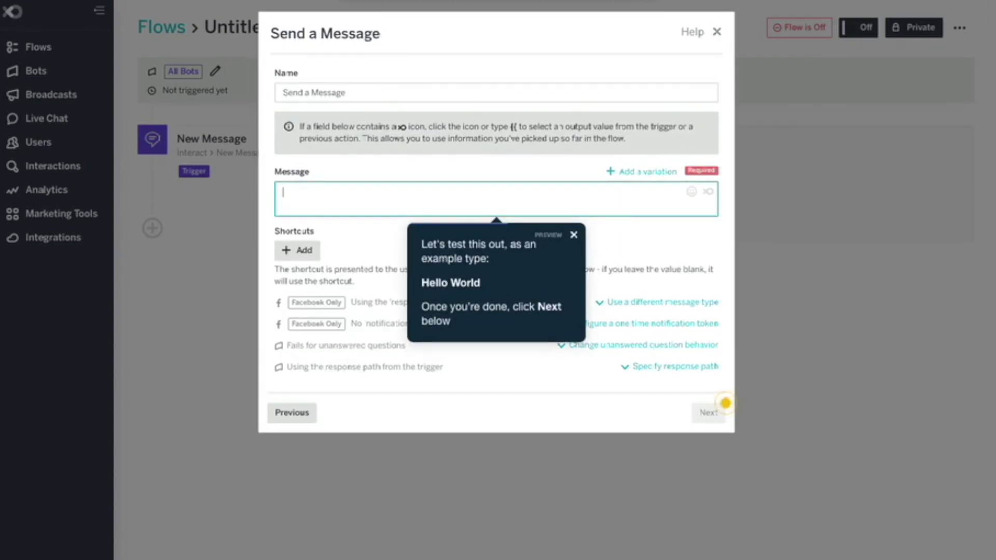
pyautogui.write('Hello W')
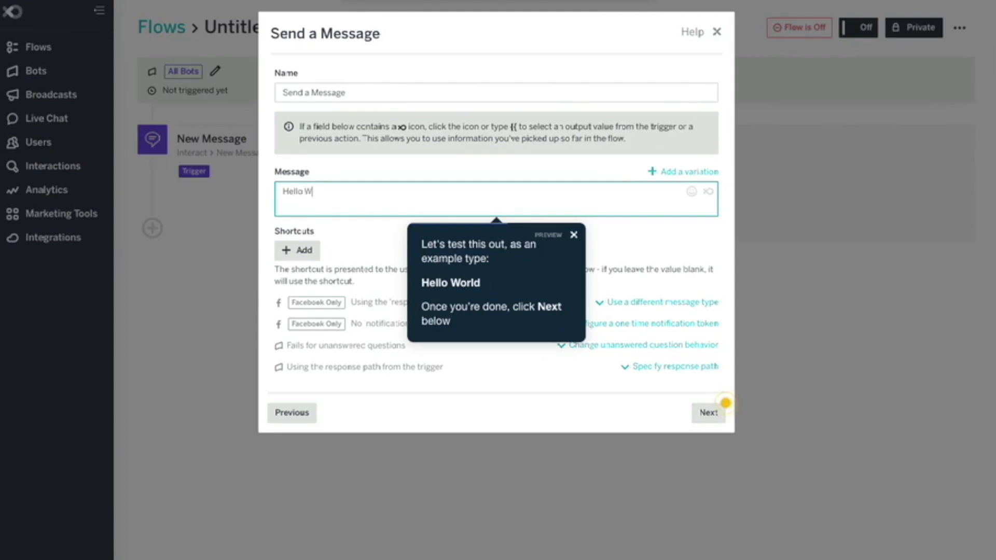
pyautogui.write('orld')
pyautogui.click(707, 413)
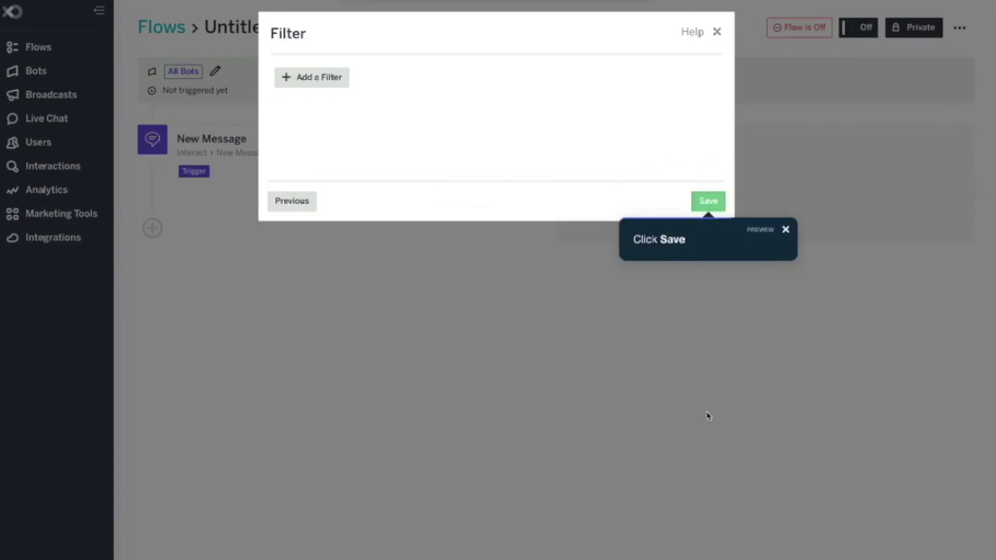
pyautogui.click(719, 205)
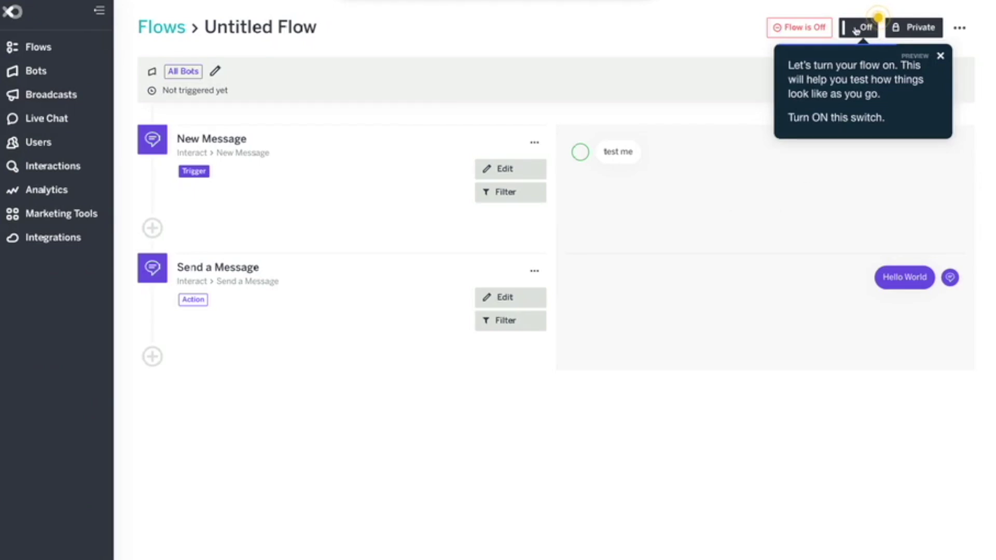
# Step: Switch the flow on and confirm 'test me' gets 'Hello World' in the Test Console
pyautogui.click(856, 29)
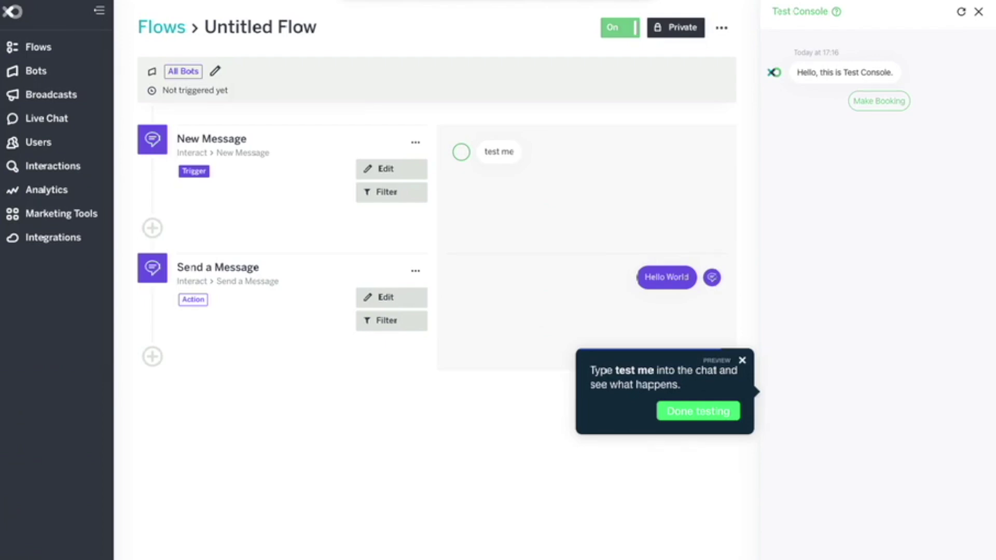
pyautogui.press('Return')
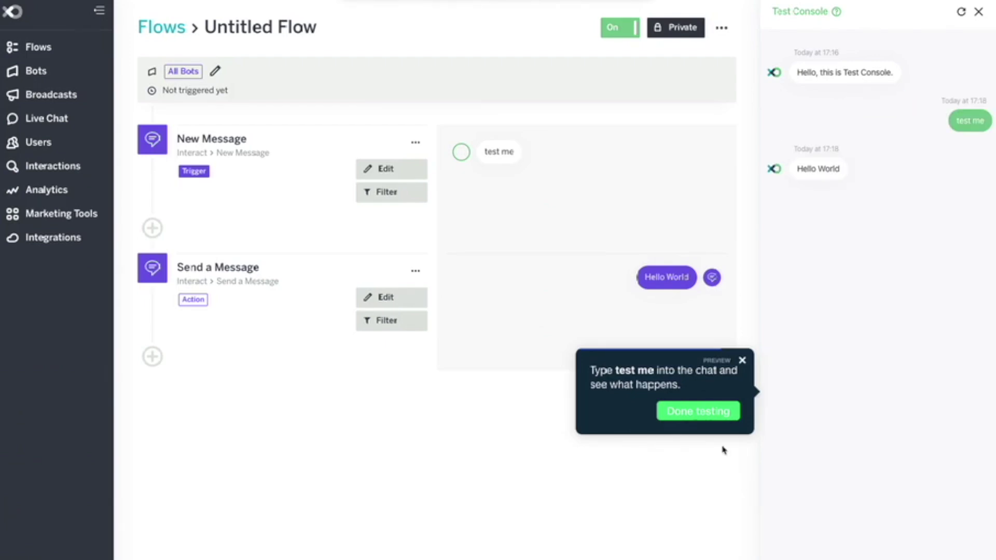
pyautogui.click(713, 415)
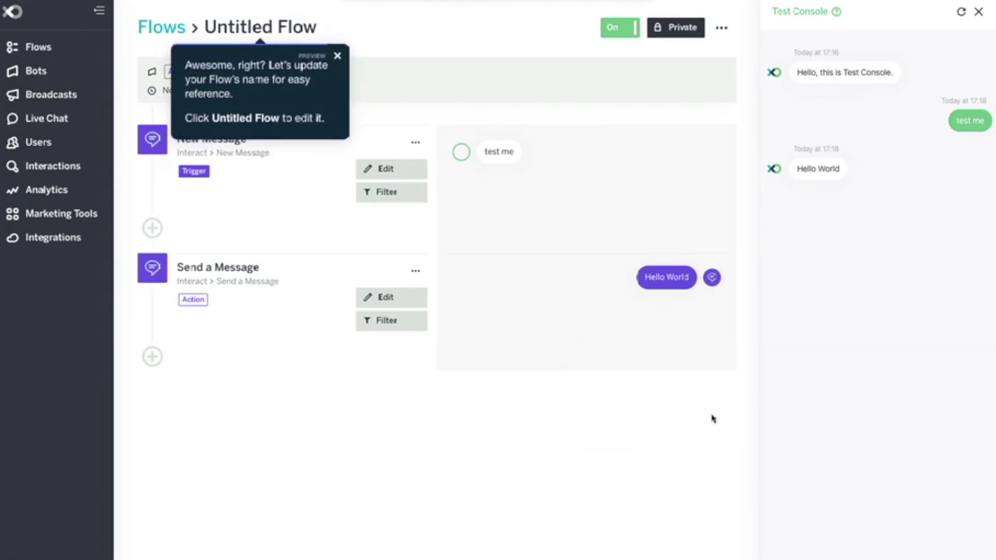
pyautogui.moveTo(260, 27)
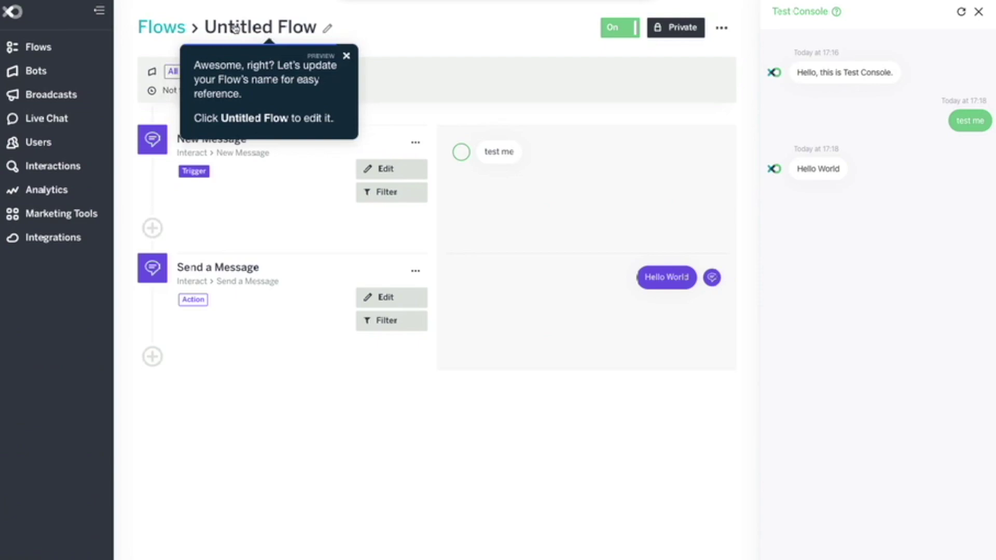
# Step: Replace the untitled flow name with 'Test Flow' and save it
pyautogui.click(237, 28)
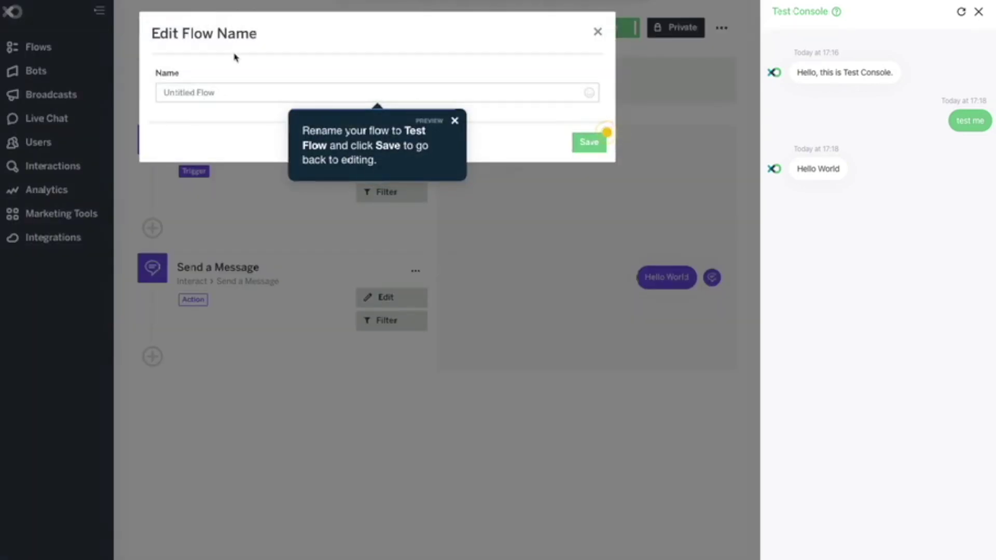
pyautogui.moveTo(231, 93); pyautogui.dragTo(140, 93)
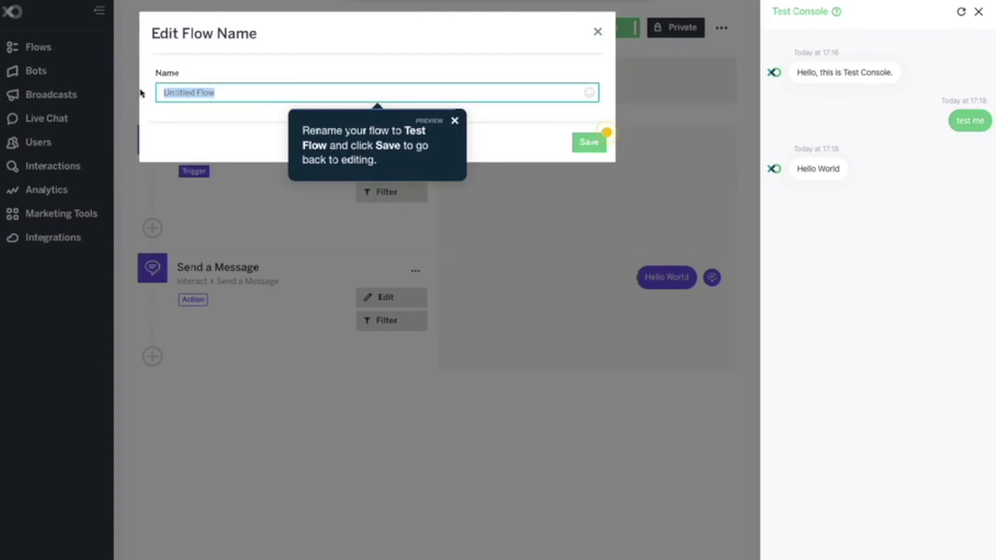
pyautogui.press('BackSpace')
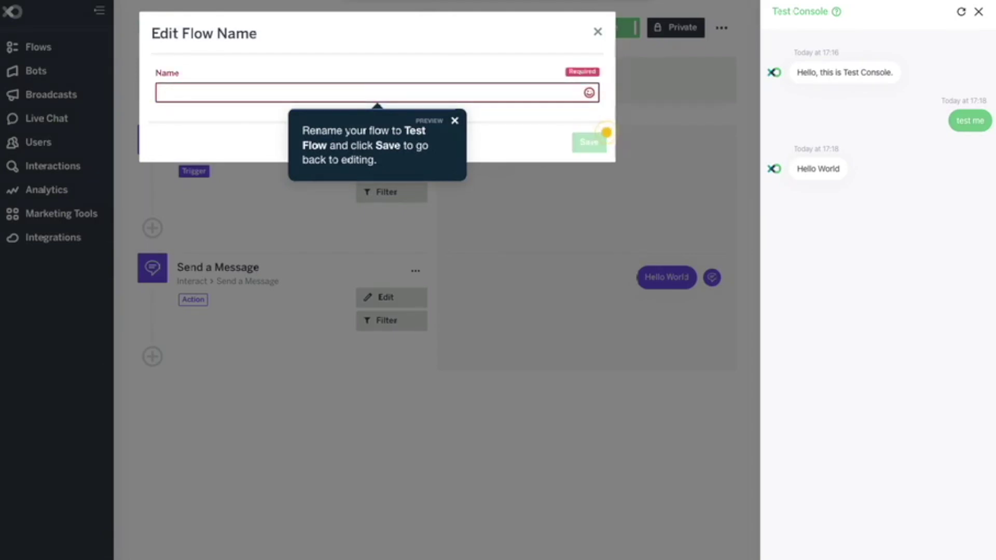
pyautogui.write('Test')
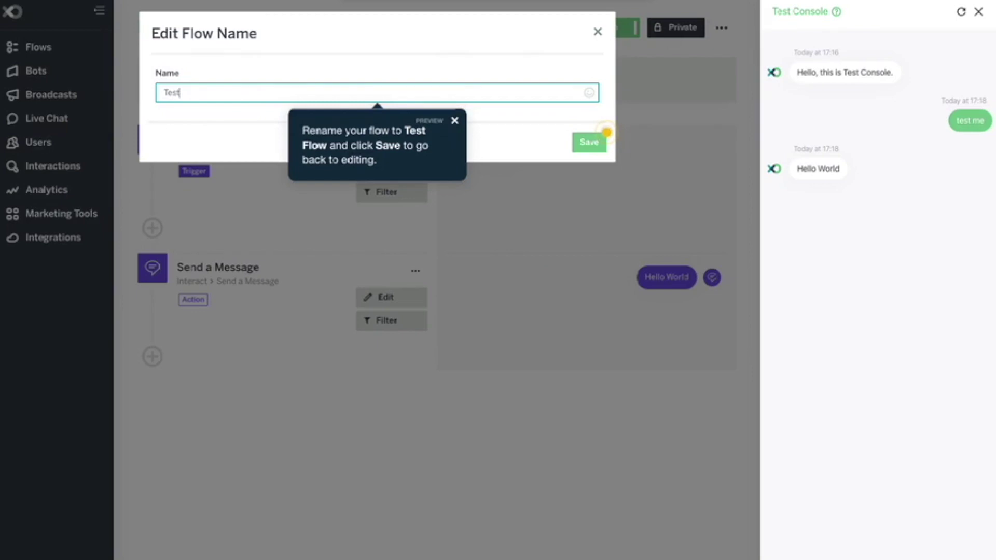
pyautogui.write(' Flow')
pyautogui.click(599, 143)
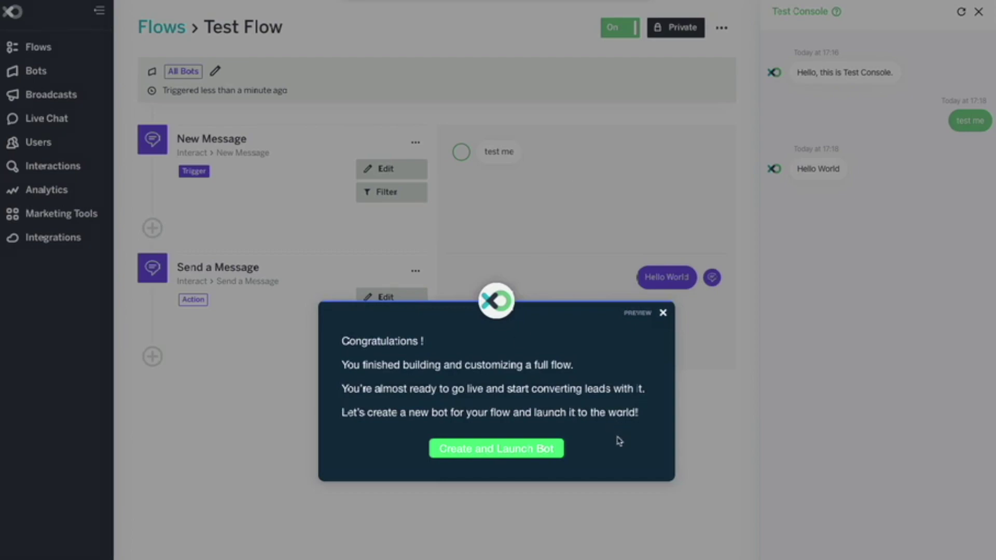
# Step: Go to the empty Bots page and start a new bot to reach the platform picker
pyautogui.click(499, 450)
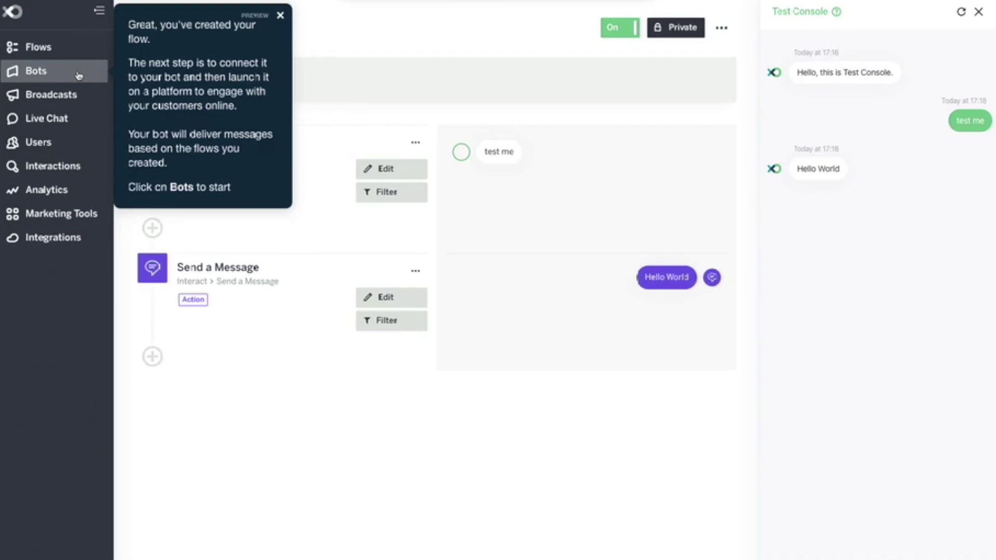
pyautogui.click(79, 74)
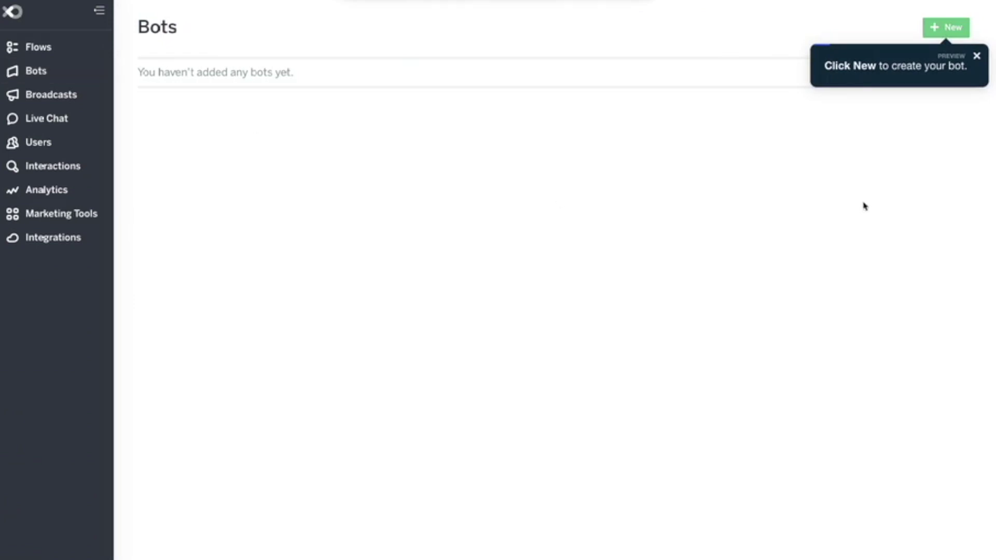
pyautogui.click(950, 27)
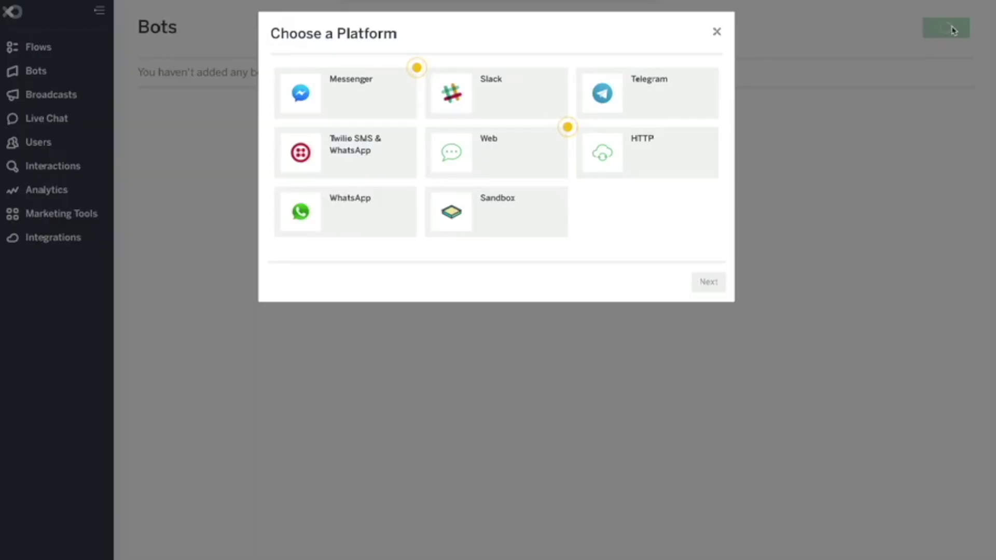
# Step: Choose Messenger and enter name 'Facebook Bot', the welcome message, and greeting 'Flow XO Demo'
pyautogui.doubleClick(360, 95)
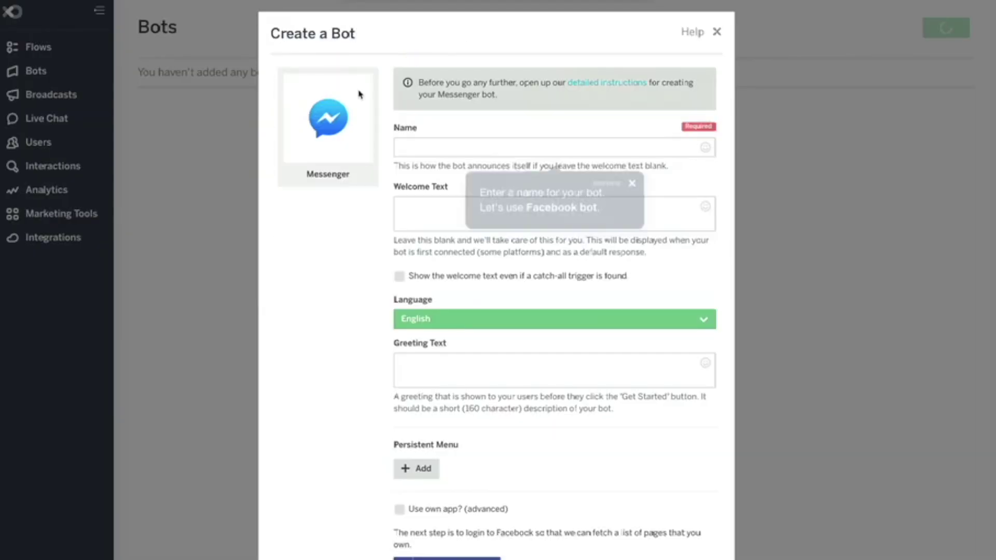
pyautogui.click(462, 146)
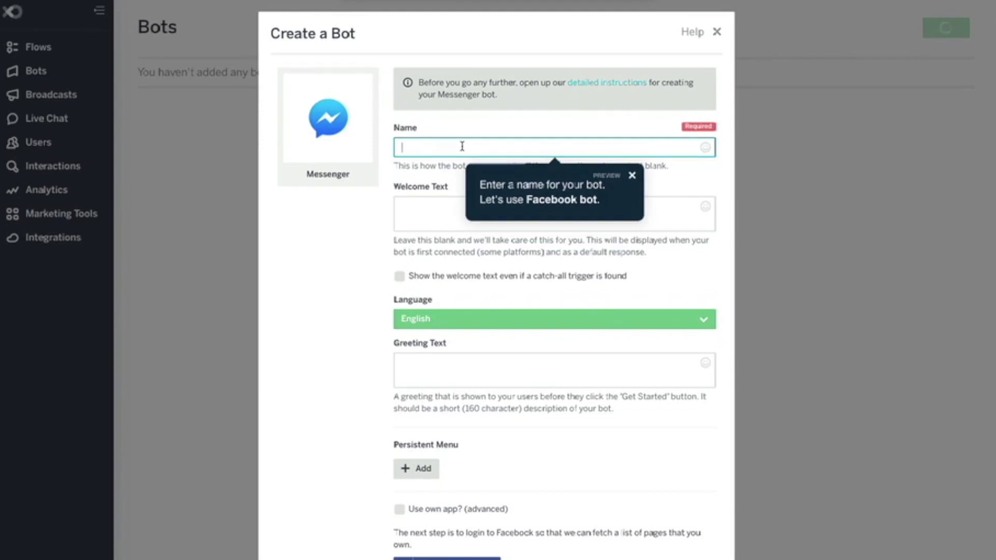
pyautogui.write('Faceb')
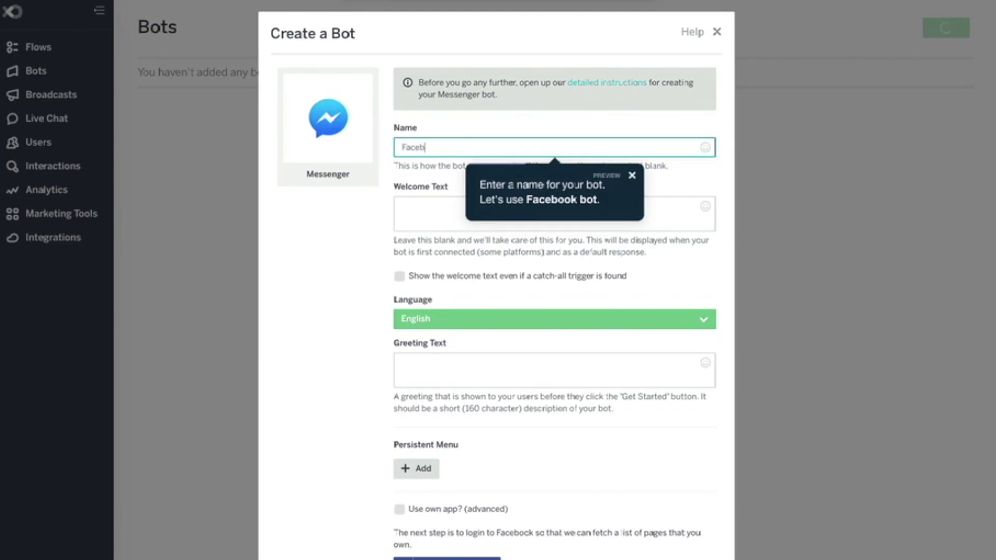
pyautogui.write('ook Bot')
pyautogui.click(437, 207)
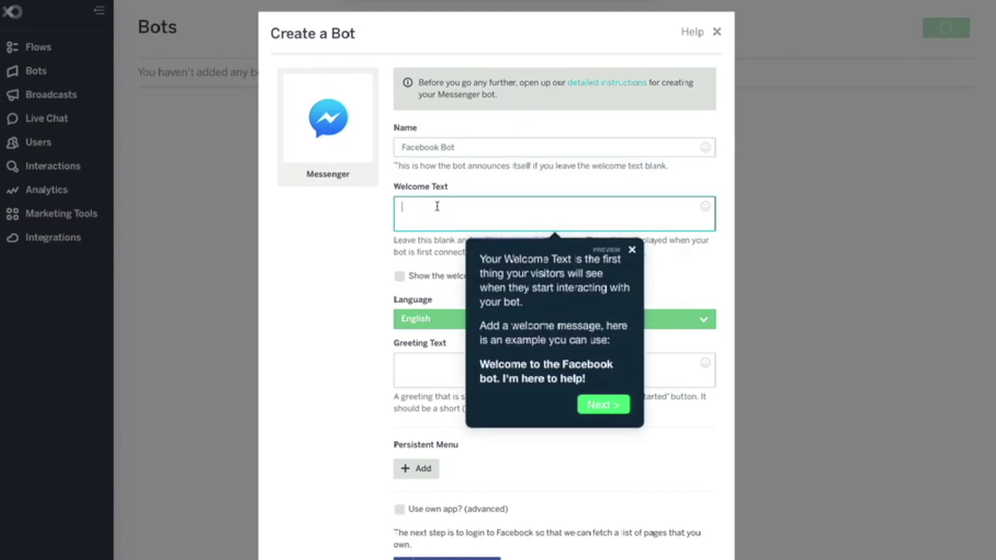
pyautogui.write('Welco')
pyautogui.write('me to the ')
pyautogui.write('Facebook ')
pyautogui.write('bot')
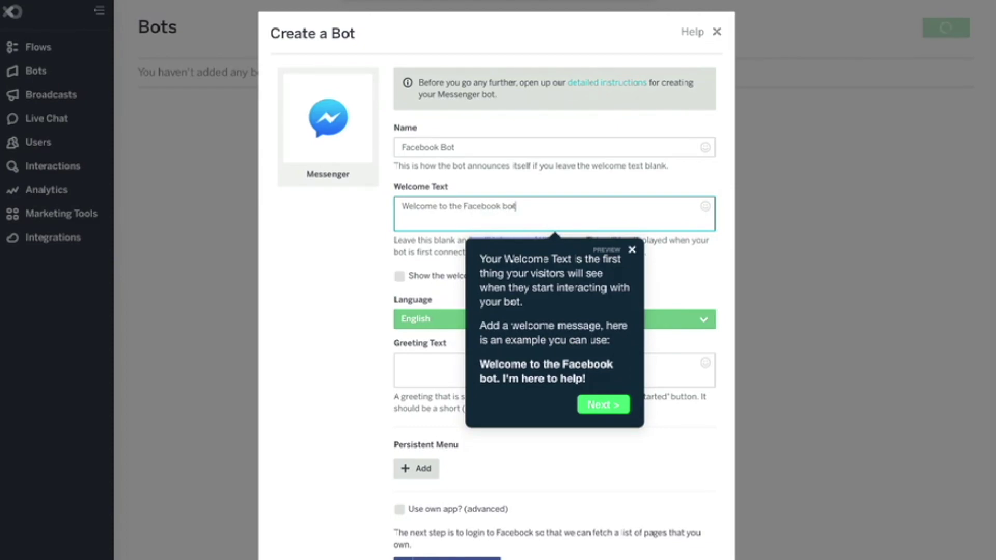
pyautogui.write(". I'")
pyautogui.write('m here to he')
pyautogui.write('lp!')
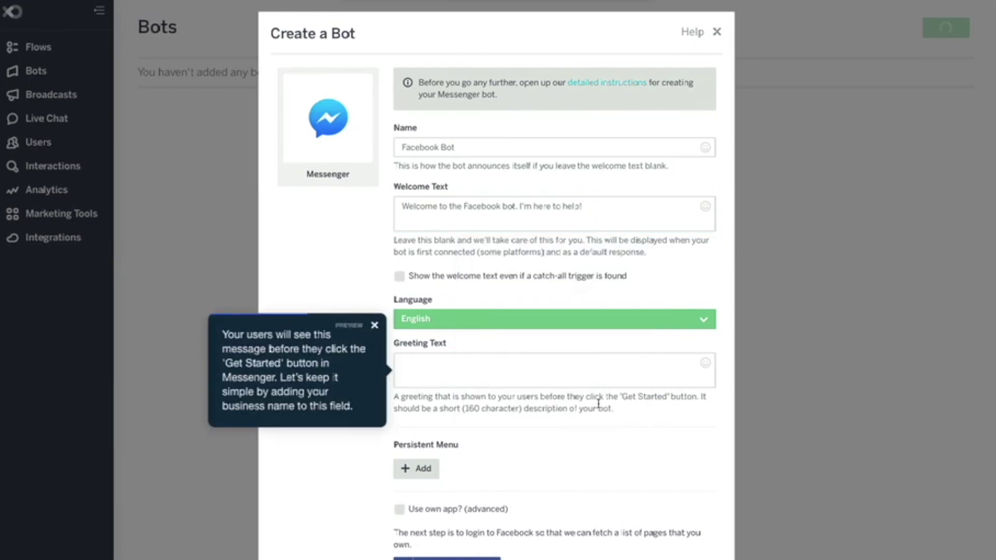
pyautogui.click(449, 370)
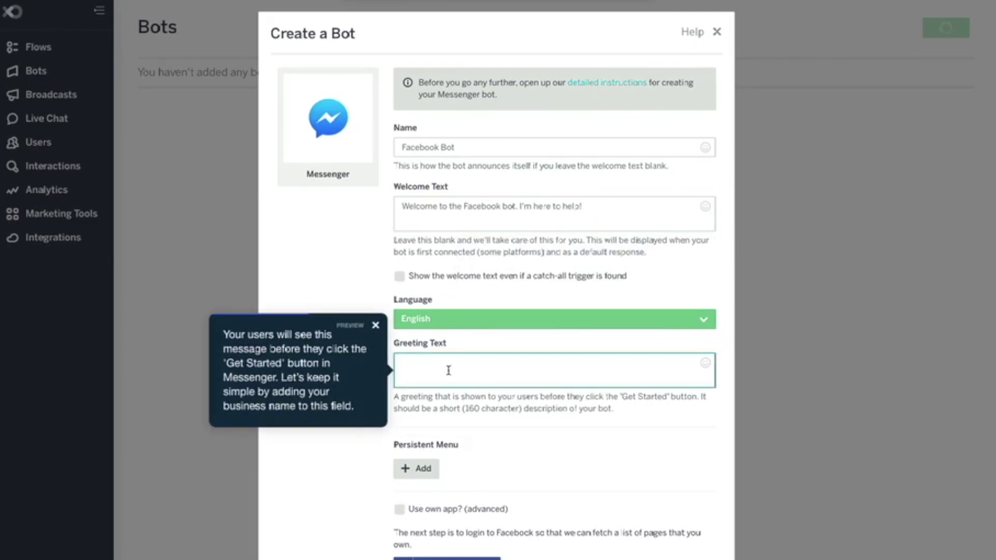
pyautogui.write('Flo')
pyautogui.write('w X')
pyautogui.write('O Demo')
# Step: Log in to Facebook, link the bot to the Flow XO Client Demo page, and finish
pyautogui.scroll(-2, 487, 359)
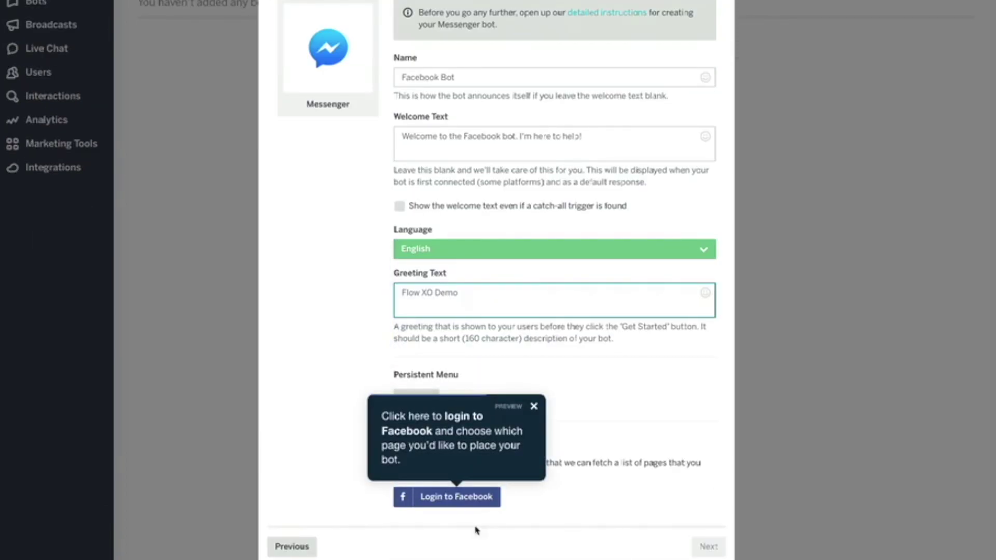
pyautogui.click(464, 500)
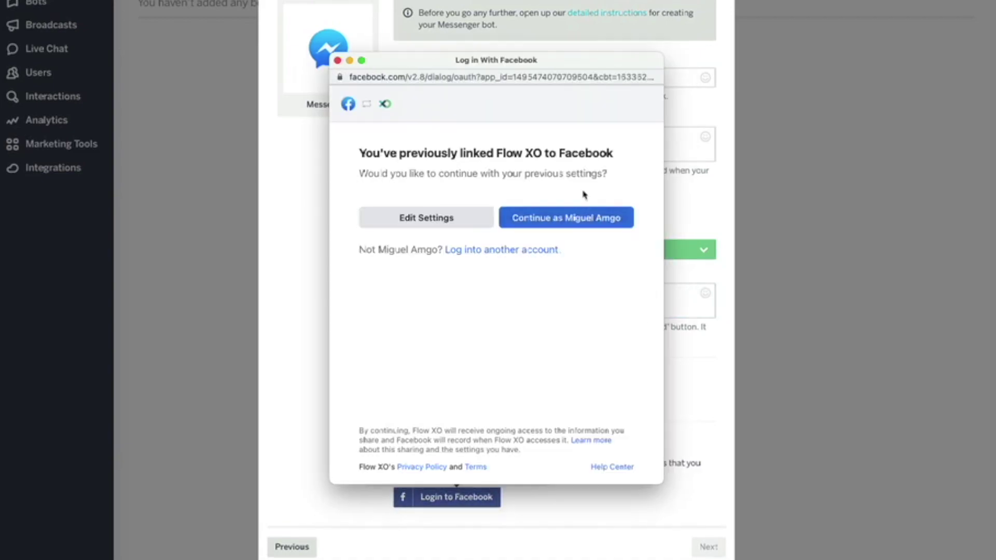
pyautogui.click(582, 218)
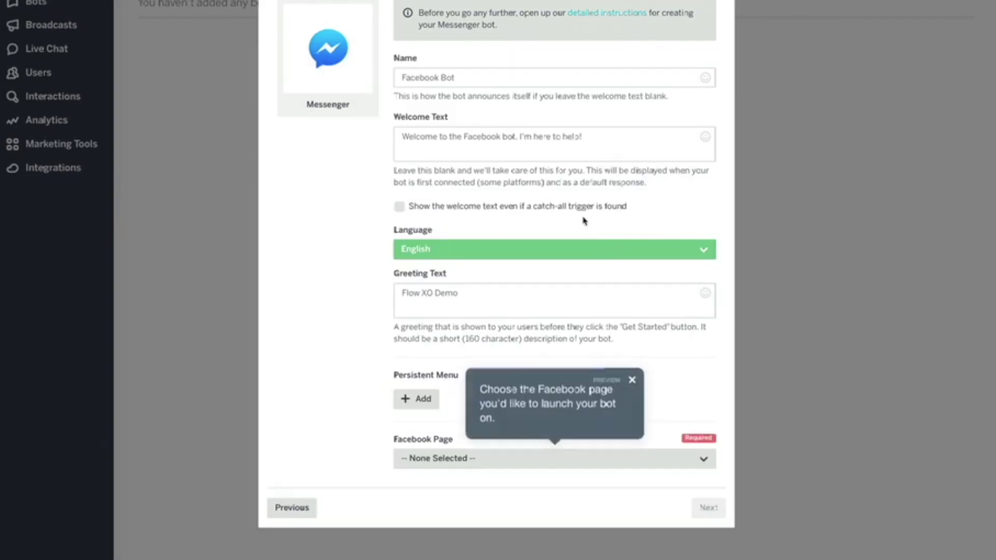
pyautogui.click(496, 458)
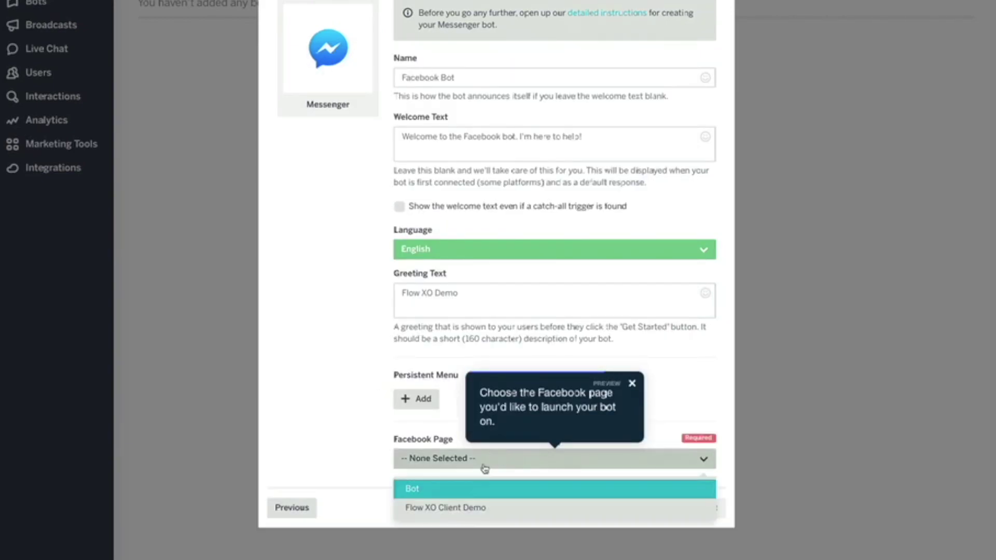
pyautogui.click(466, 508)
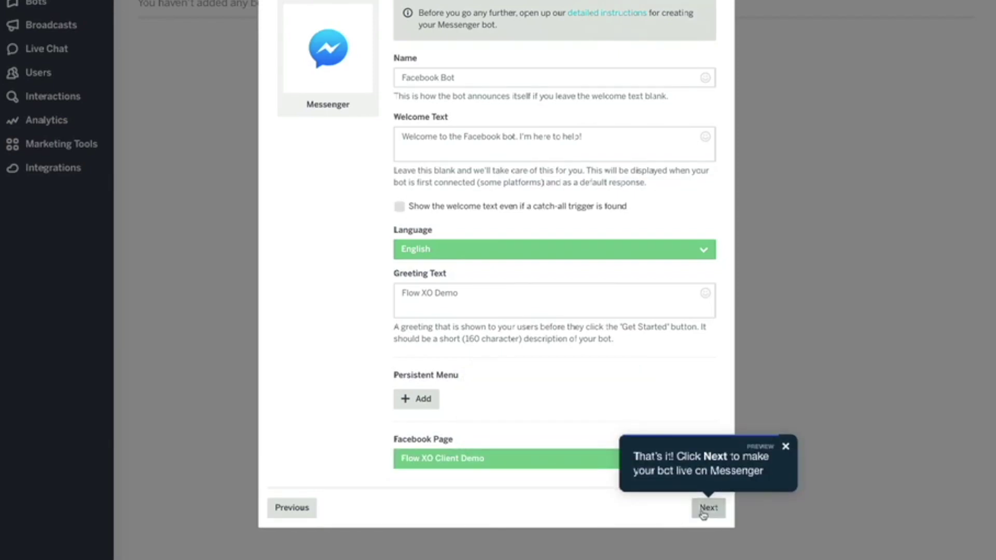
pyautogui.click(704, 511)
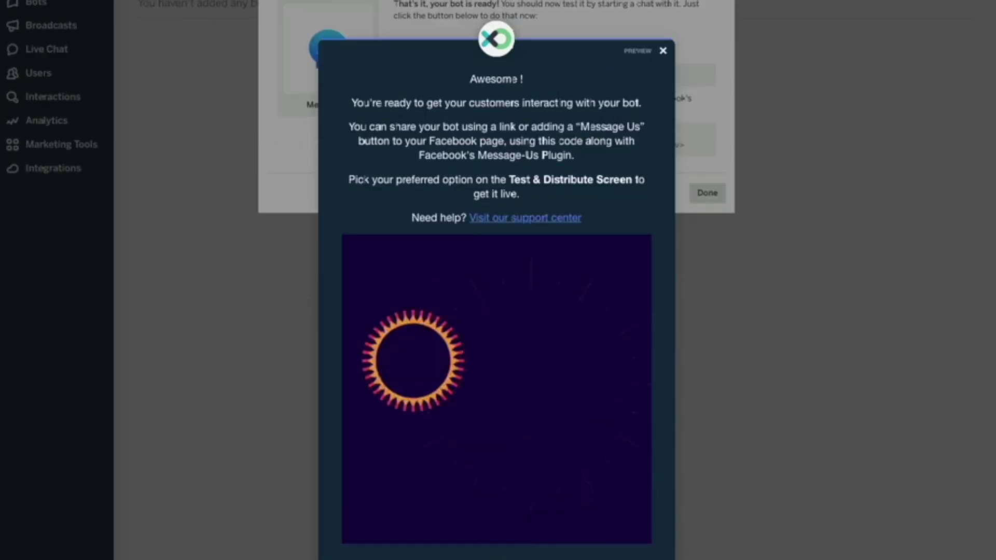
# Step: End the guided tour and dismiss the Test & Distribute share dialog
pyautogui.click(752, 388)
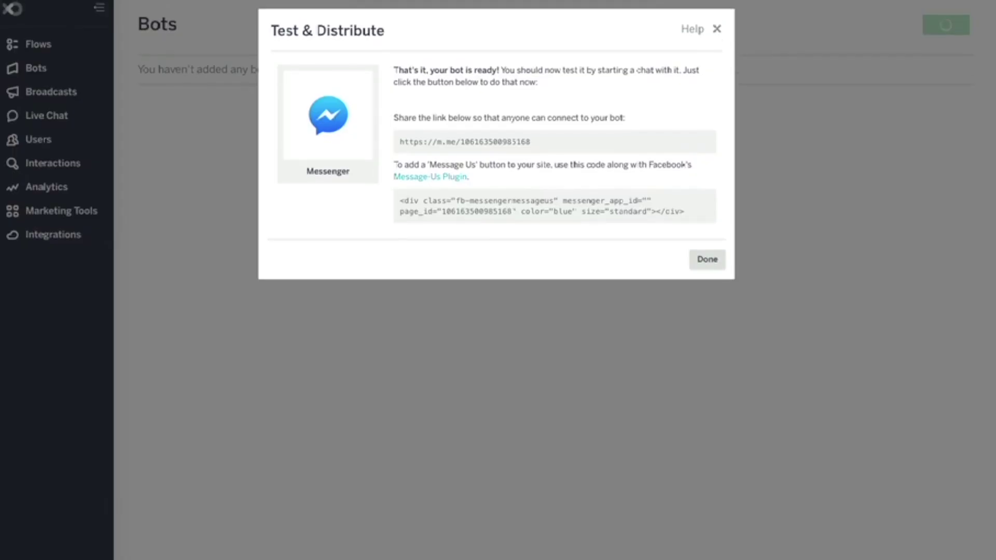
pyautogui.click(718, 266)
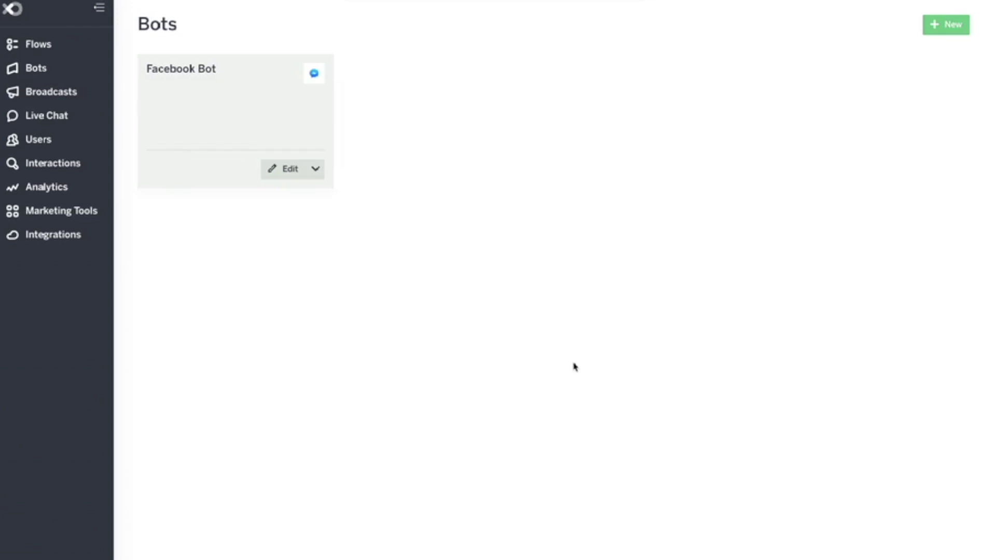